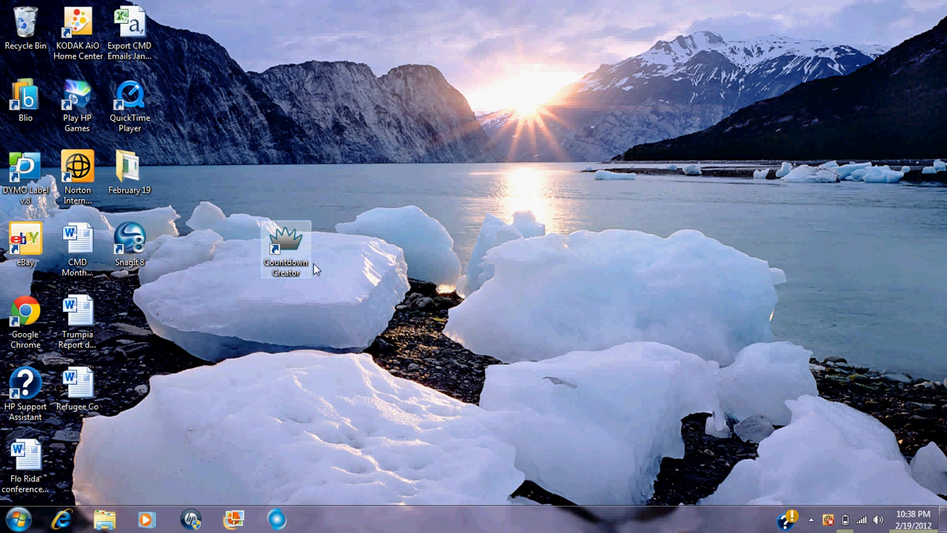
Look at the text-free 1280 x 720 Workshop-iPad image among the Events graphics of the Countdown Graphics Starter Kit in Documents
left_click(22, 520)
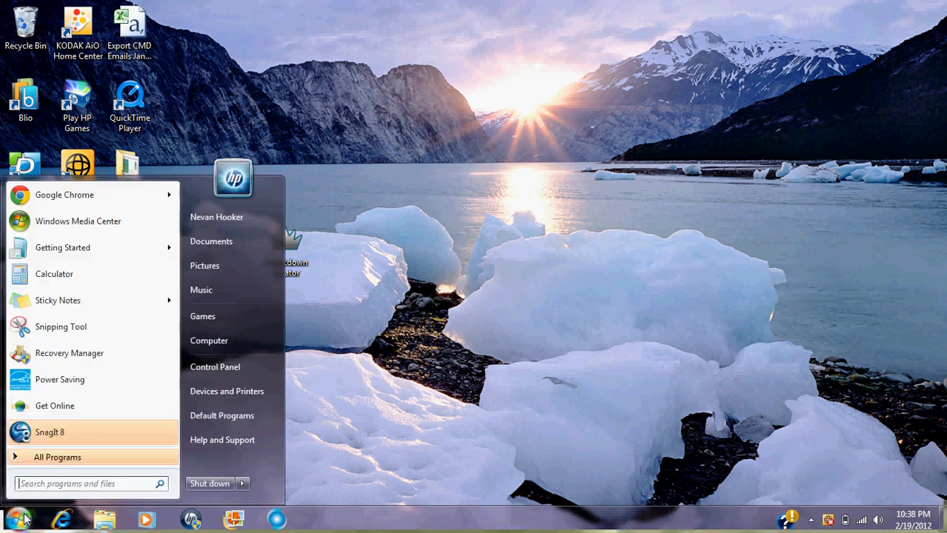
left_click(251, 243)
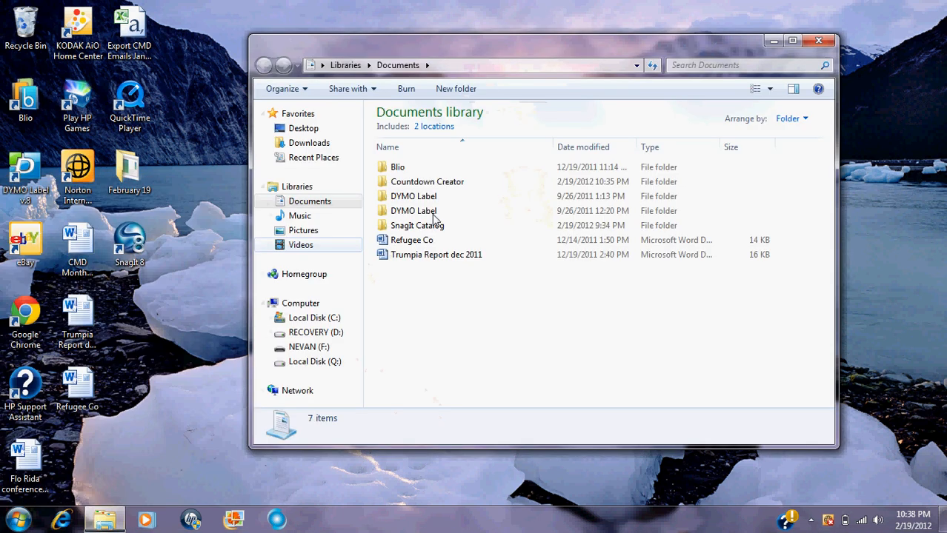
double_click(426, 183)
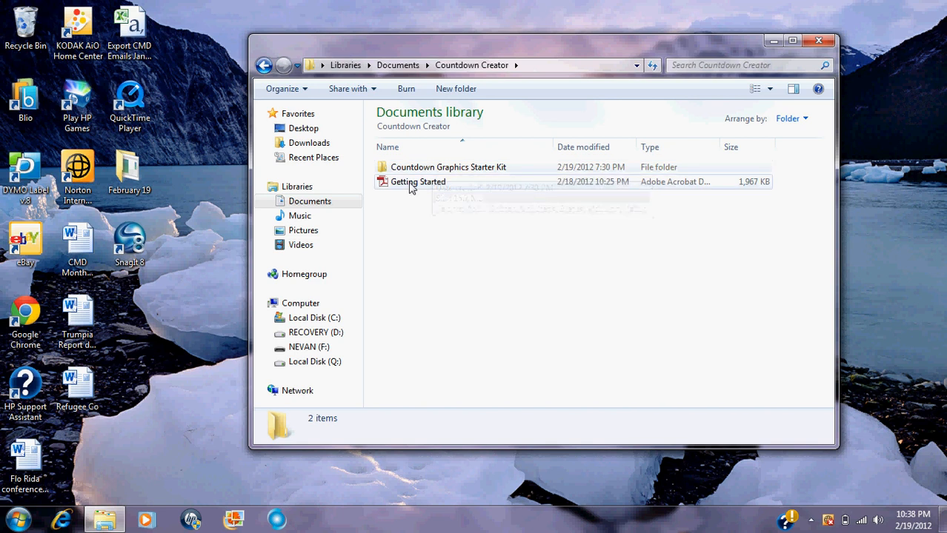
left_click(430, 171)
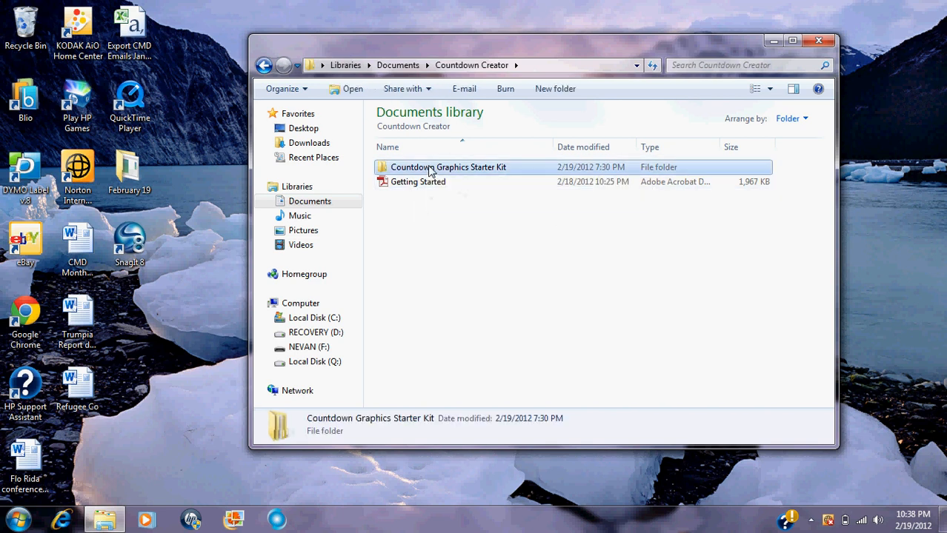
double_click(430, 171)
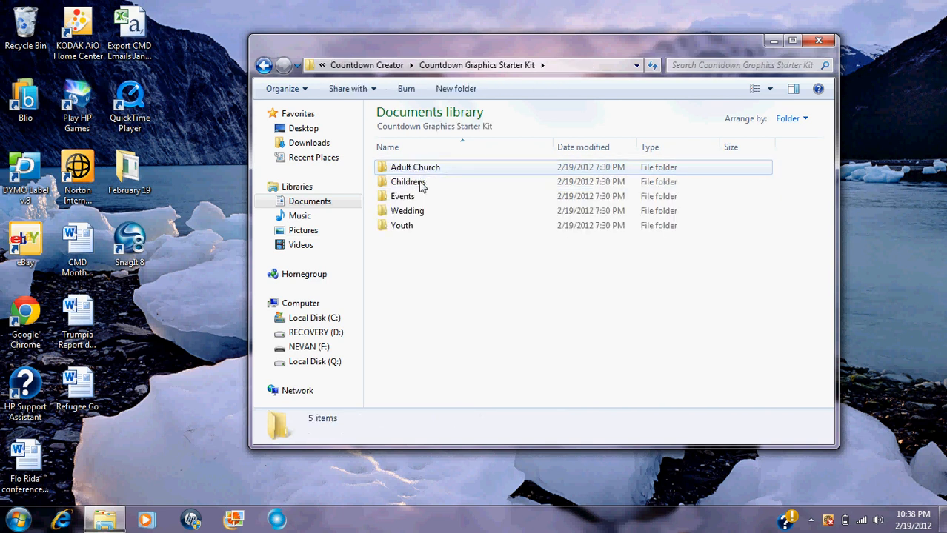
double_click(401, 199)
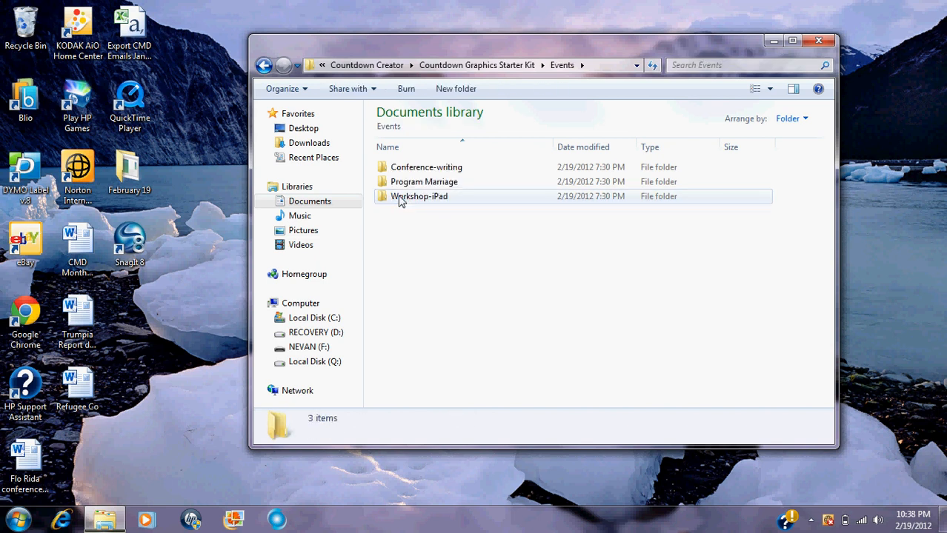
double_click(400, 199)
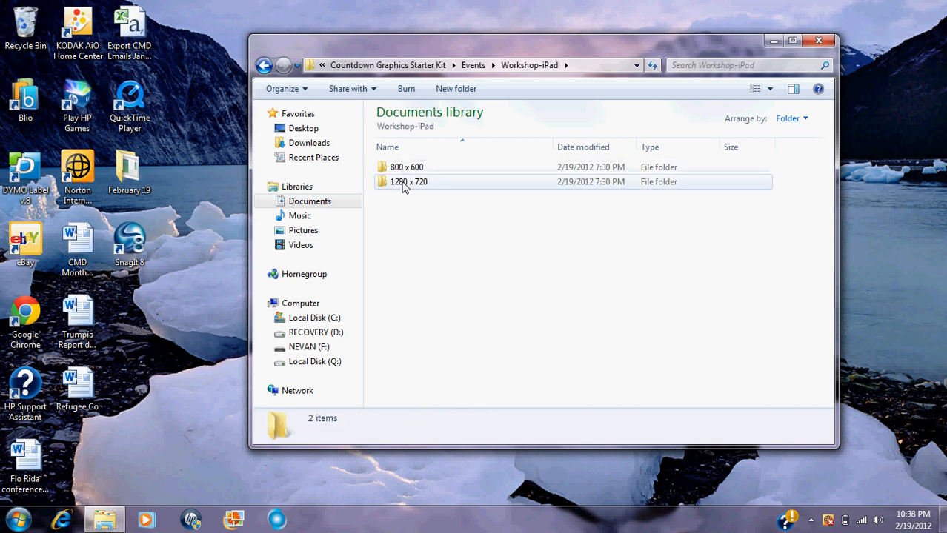
double_click(408, 181)
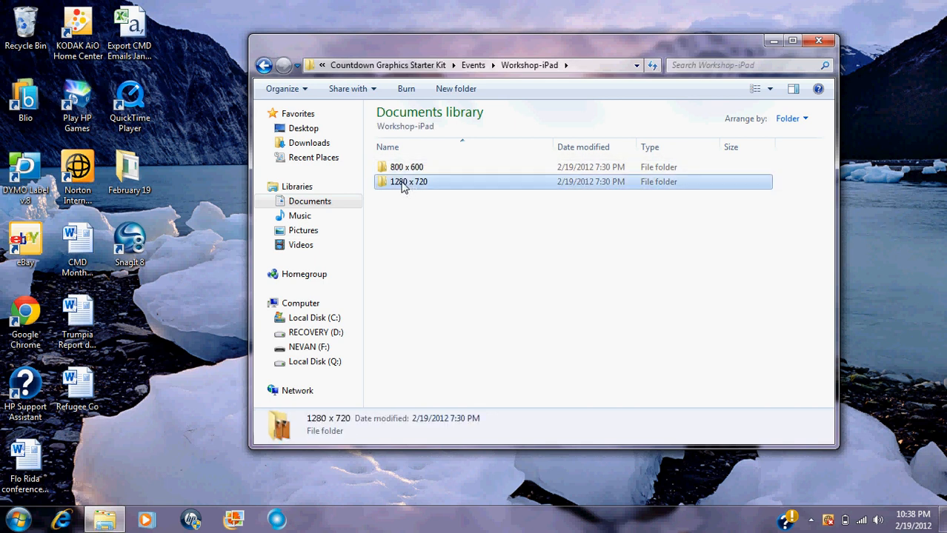
double_click(431, 185)
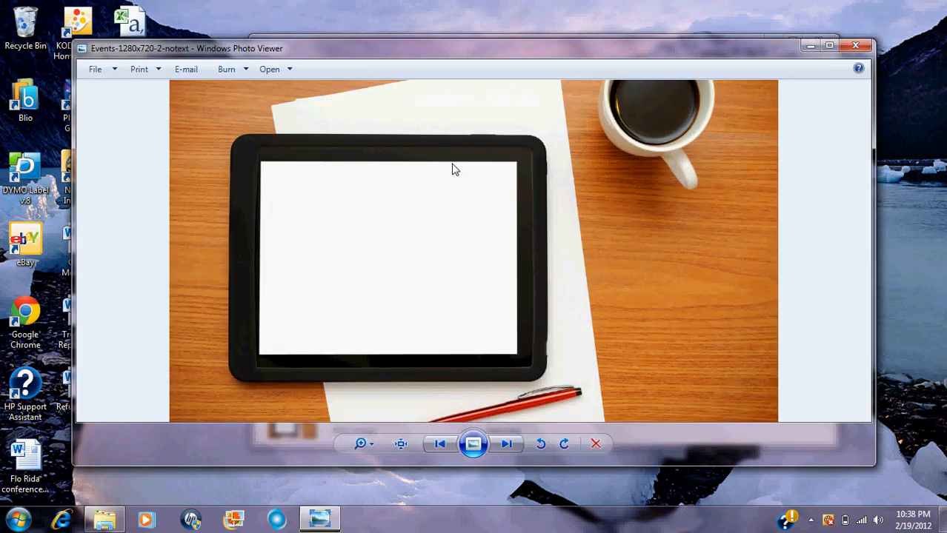
left_click(856, 49)
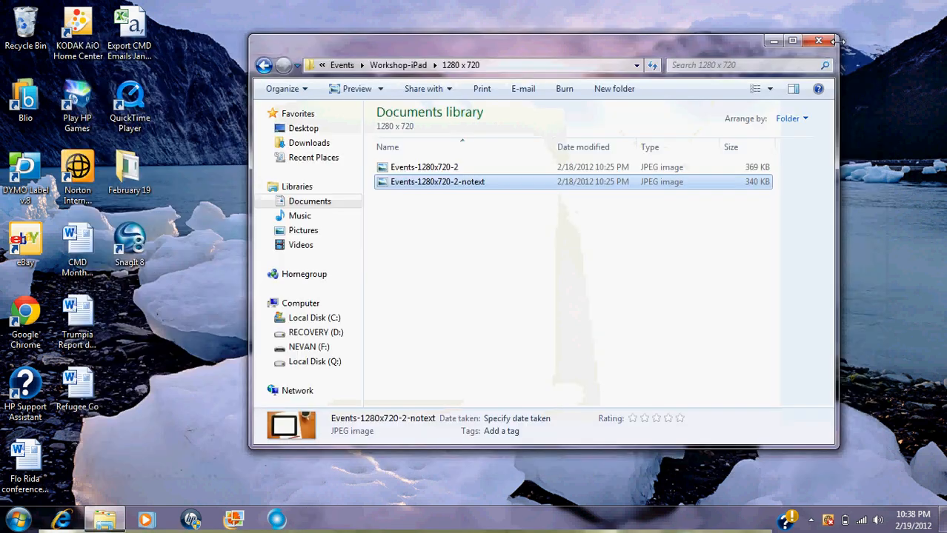
left_click(825, 31)
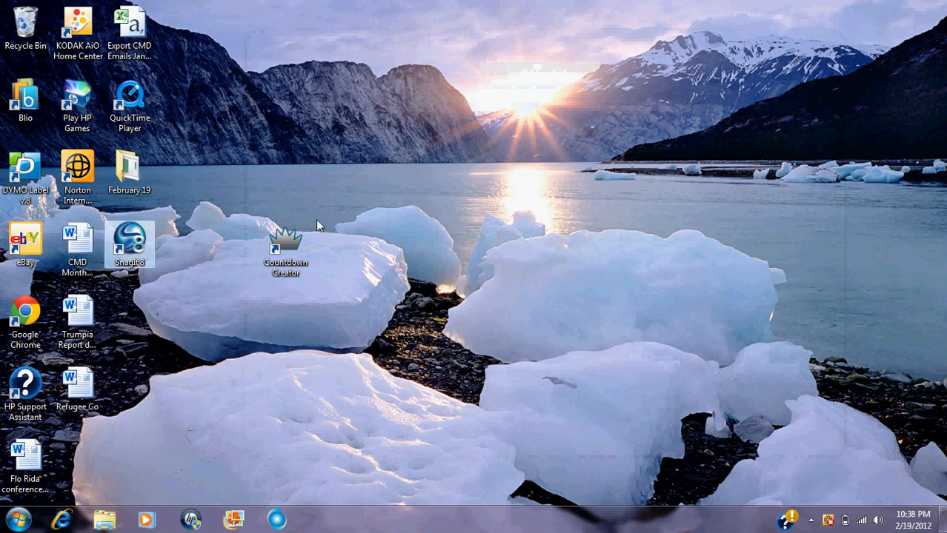
Launch Countdown Creator from the desktop and move its window nearer the middle of the screen
left_click(286, 244)
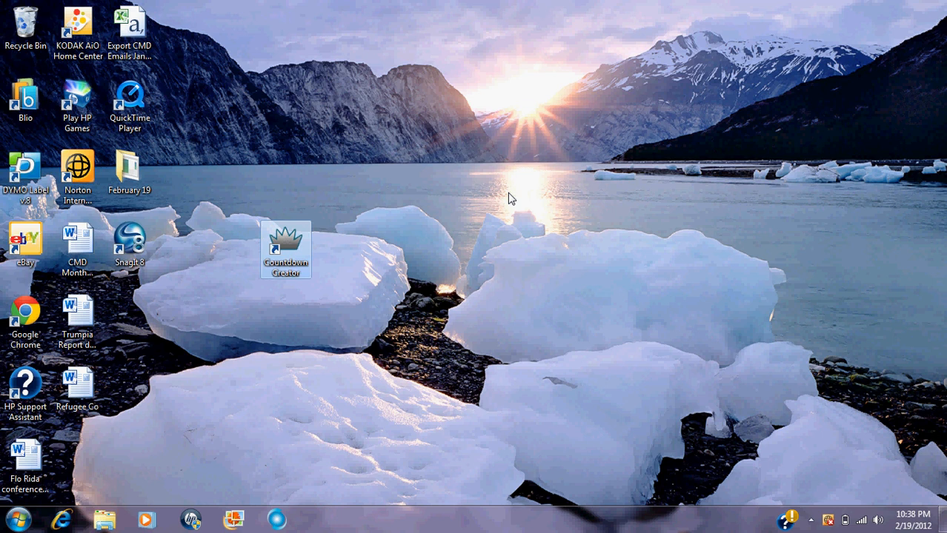
key("Return")
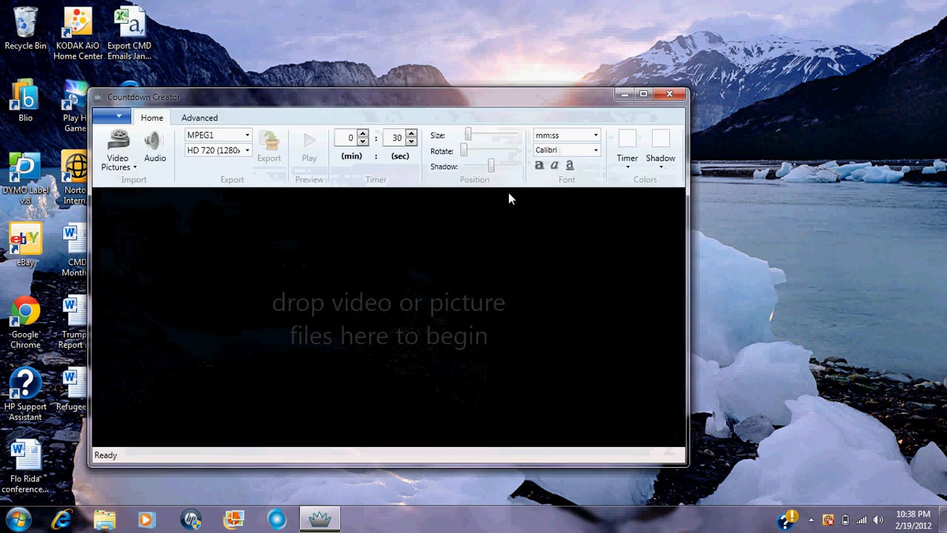
left_click_drag(383, 95, 449, 78)
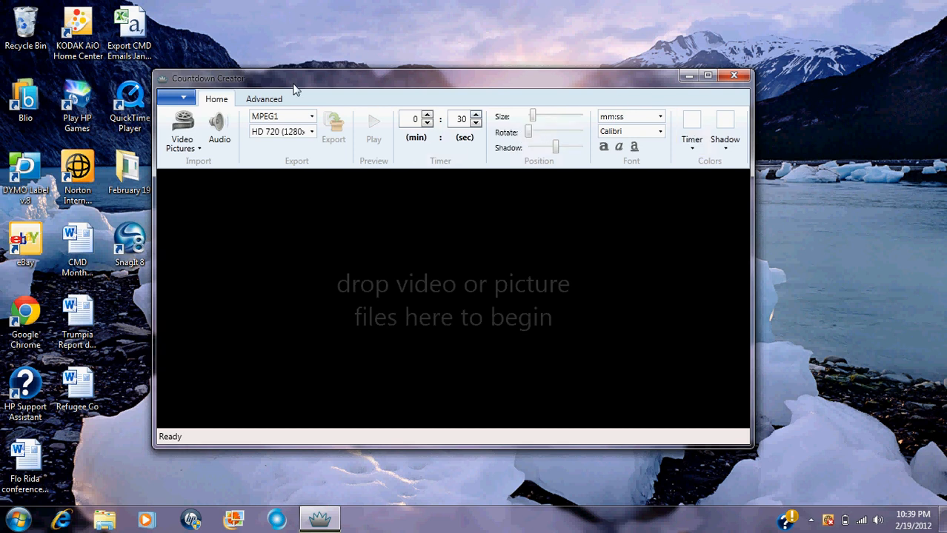
left_click(272, 101)
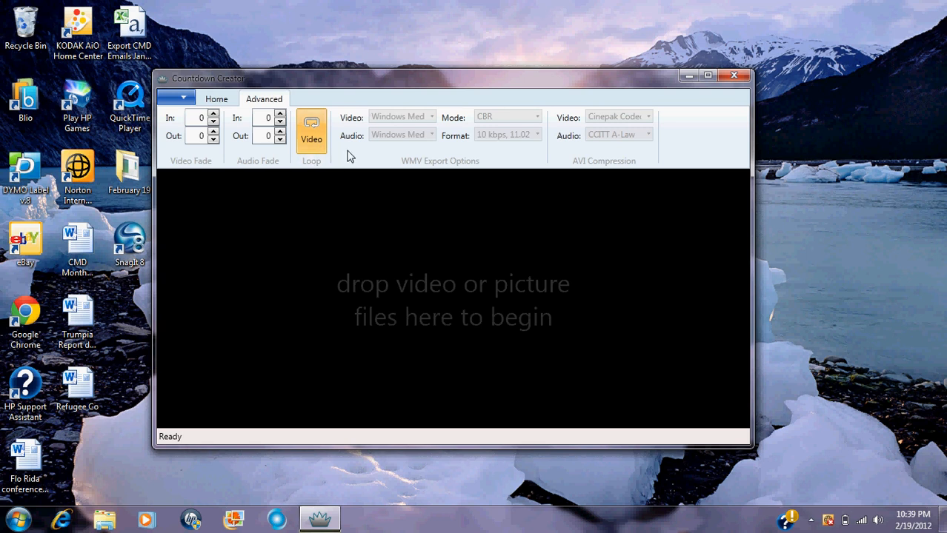
left_click(217, 99)
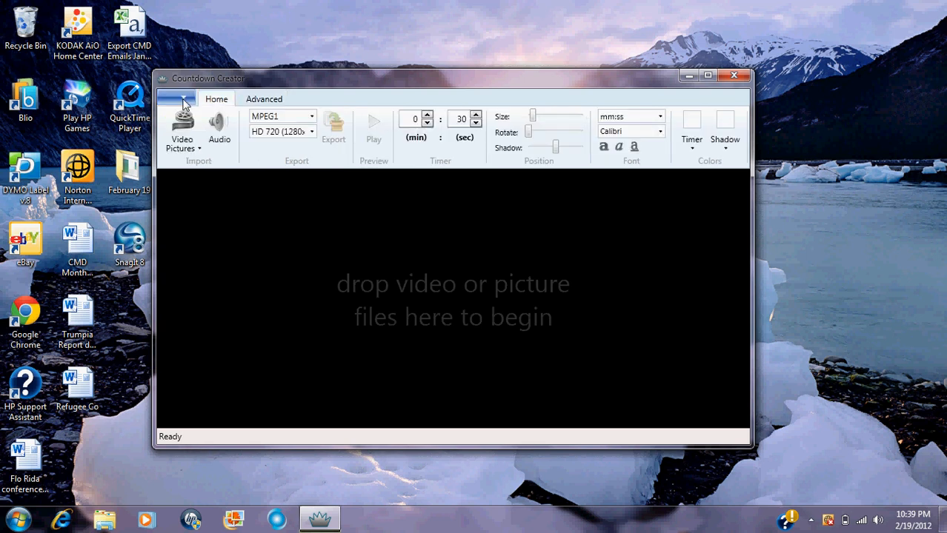
left_click(183, 99)
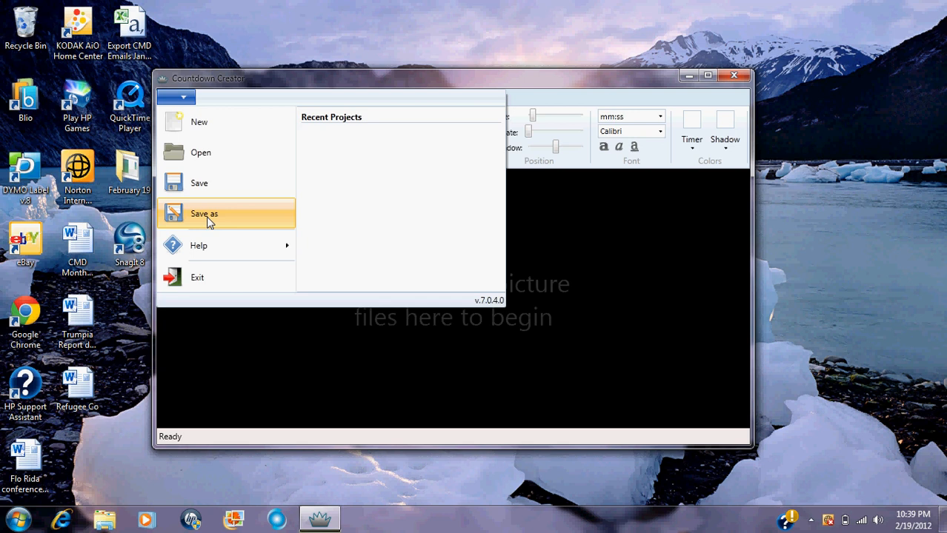
mouse_move(223, 257)
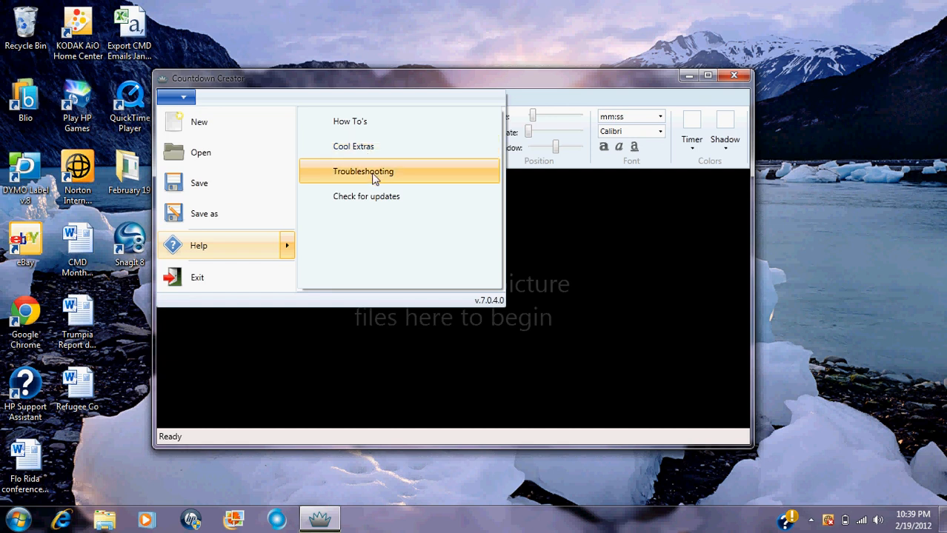
left_click(561, 244)
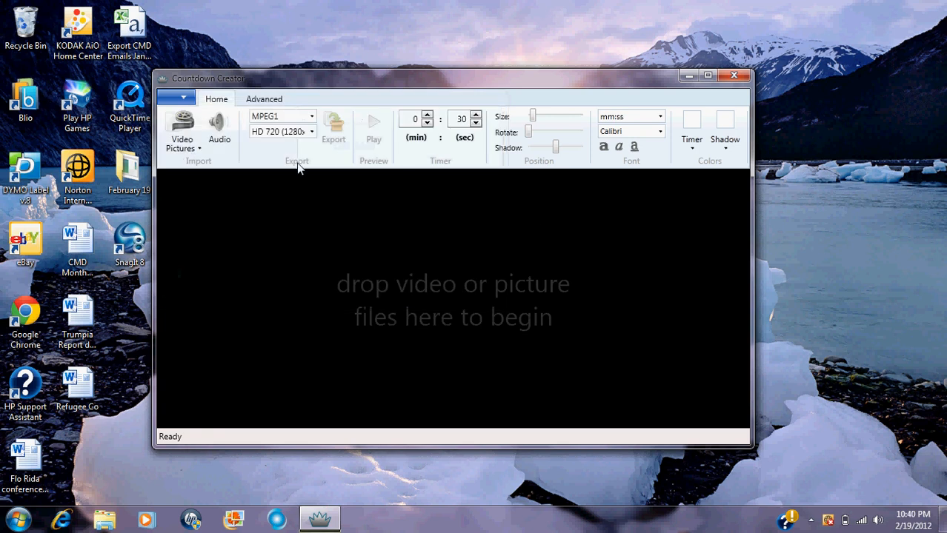
Import the picture Events-1280x720-2-notext from the starter kit's Events, Workshop-iPad, 1280 x 720 folder as the background
left_click(184, 148)
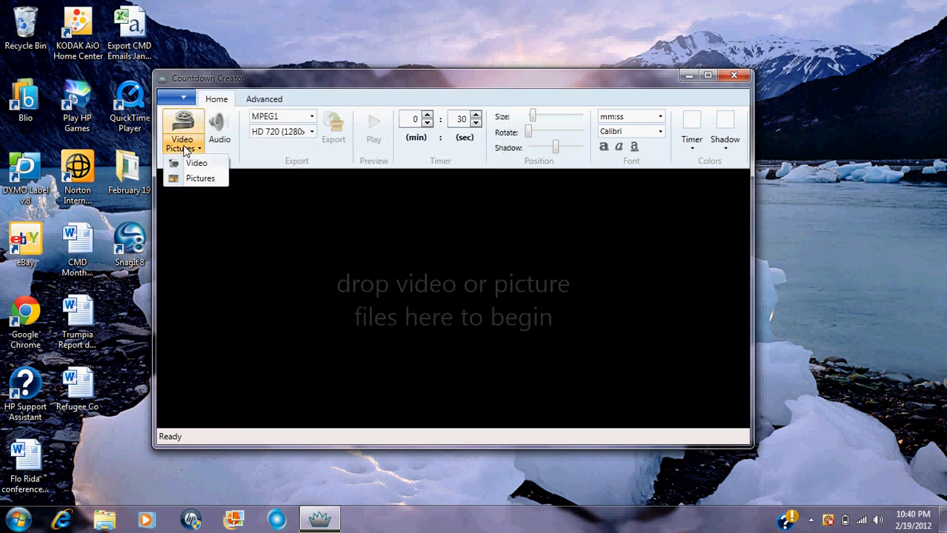
left_click(198, 180)
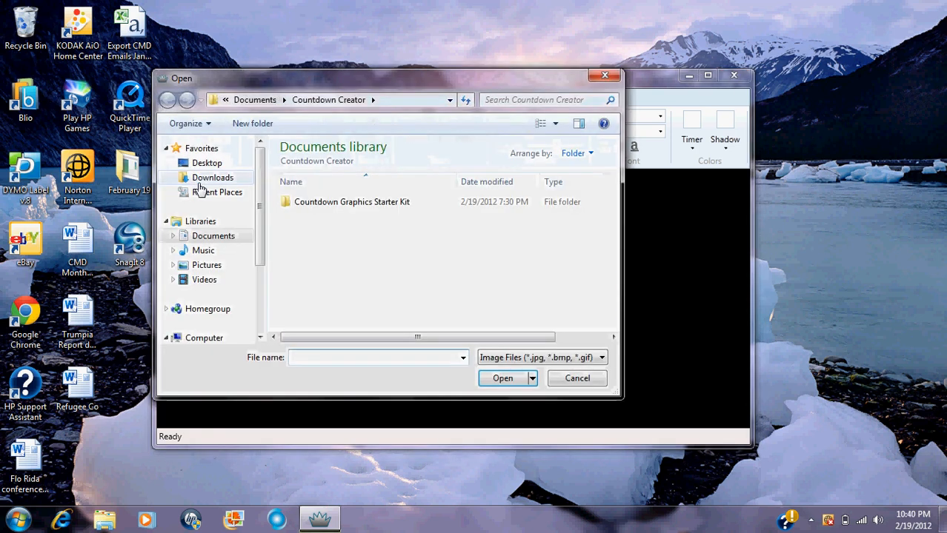
double_click(320, 202)
double_click(307, 231)
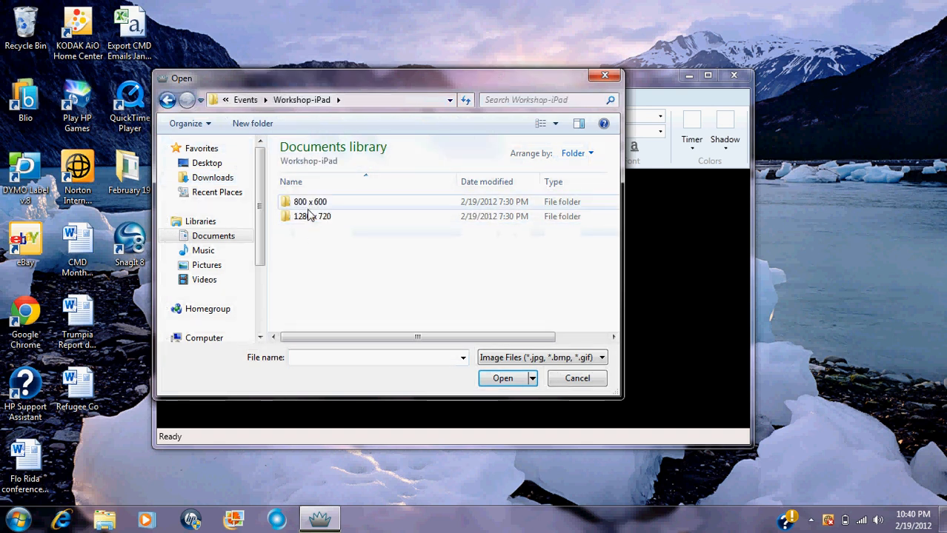
left_click(310, 218)
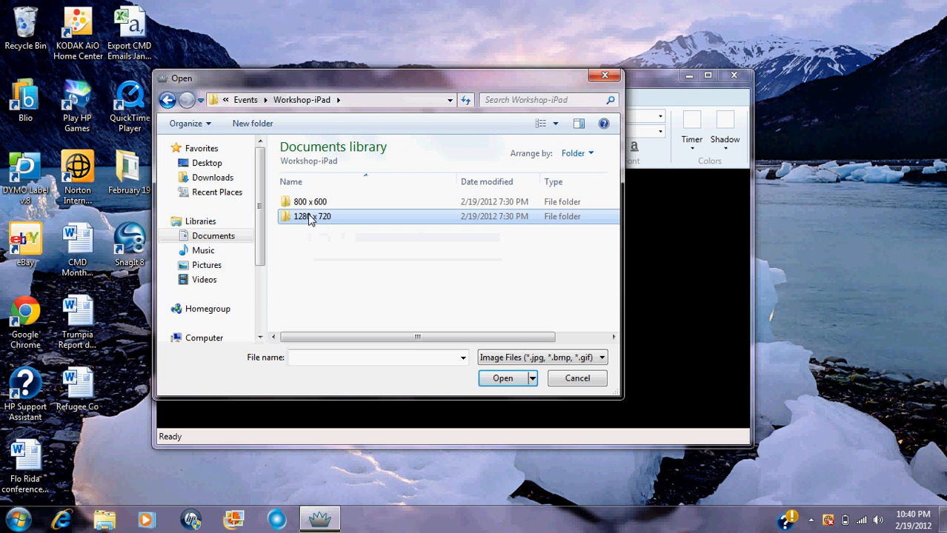
double_click(310, 217)
left_click(321, 219)
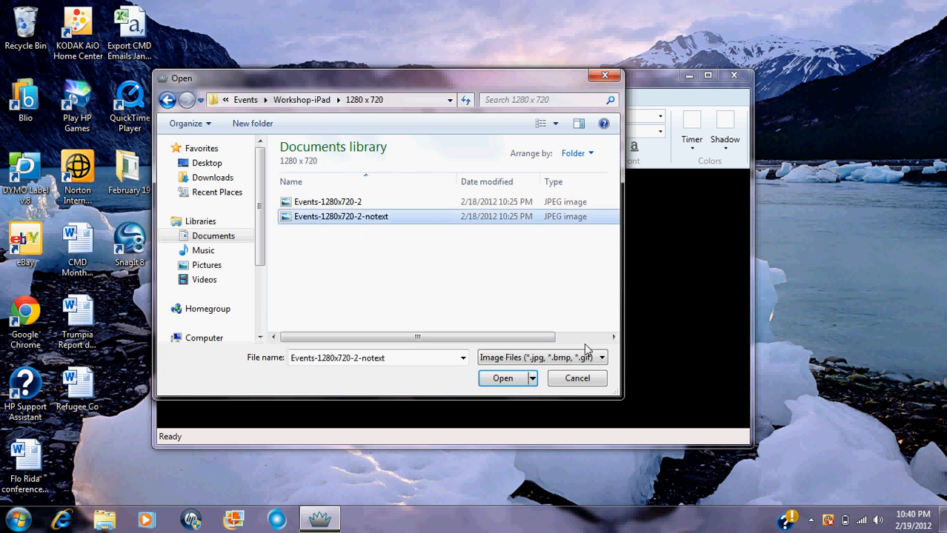
left_click(502, 378)
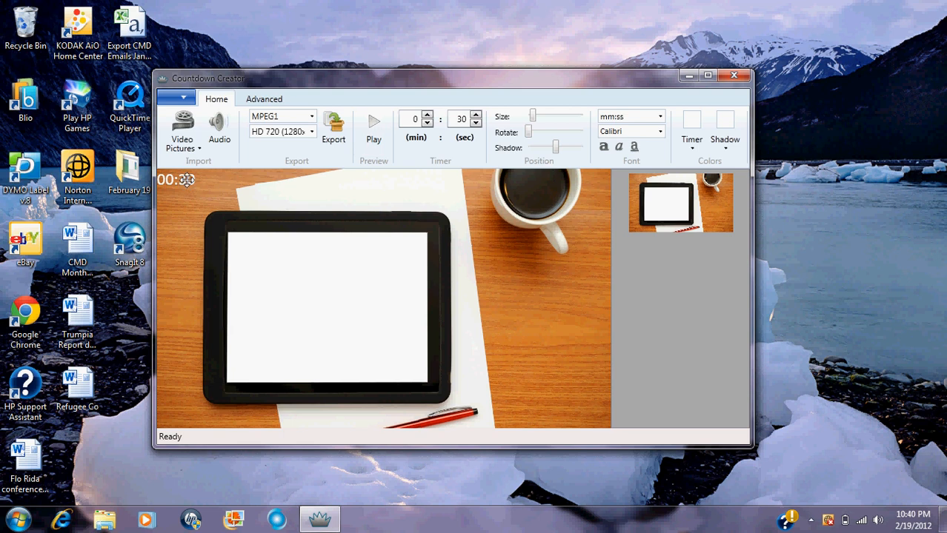
Try the timer on the coffee cup, place it on the tablet's blank white screen instead and colour it black (#FF000000)
left_click_drag(186, 179, 544, 188)
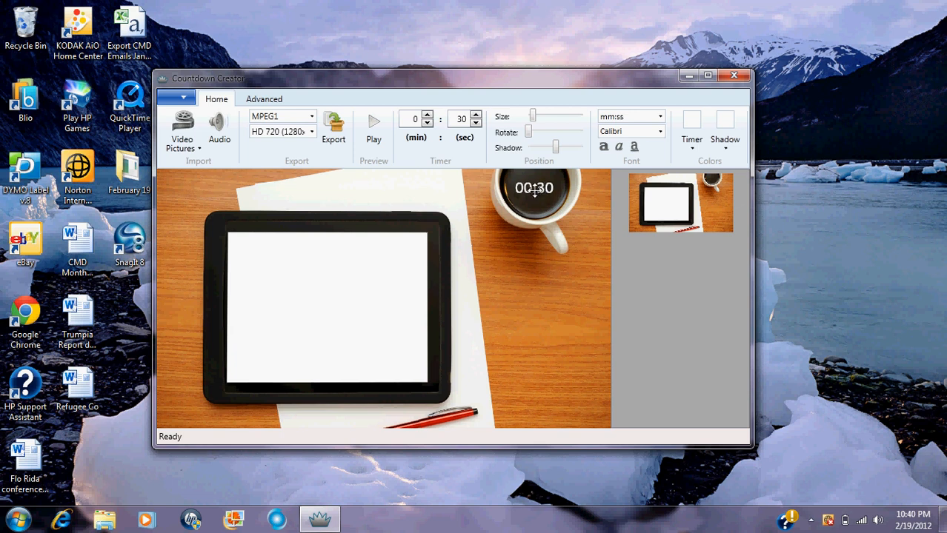
left_click_drag(534, 189, 321, 295)
left_click(691, 139)
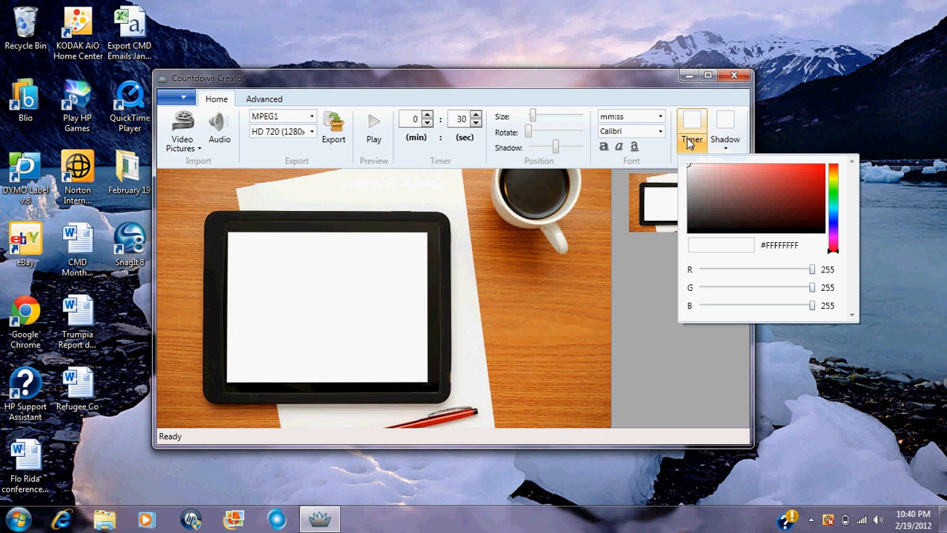
left_click_drag(697, 211, 643, 276)
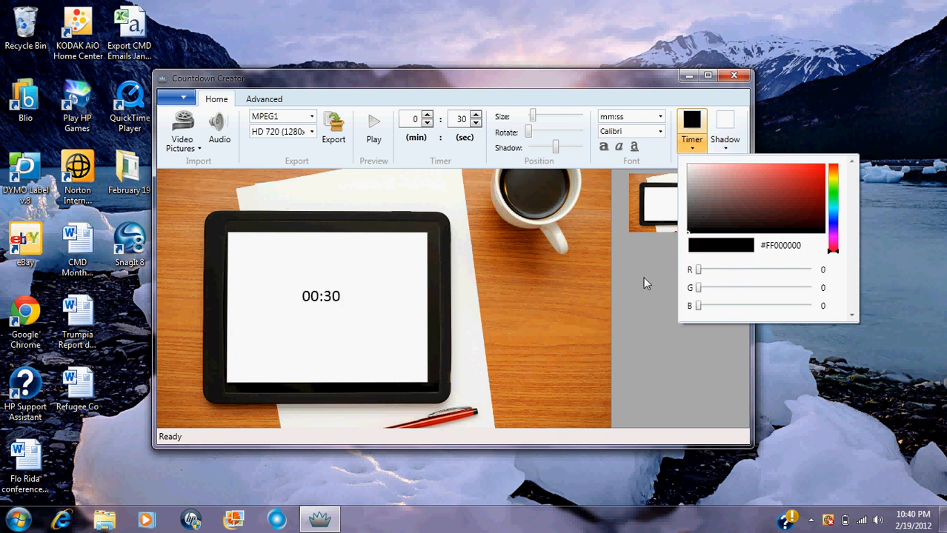
left_click(393, 341)
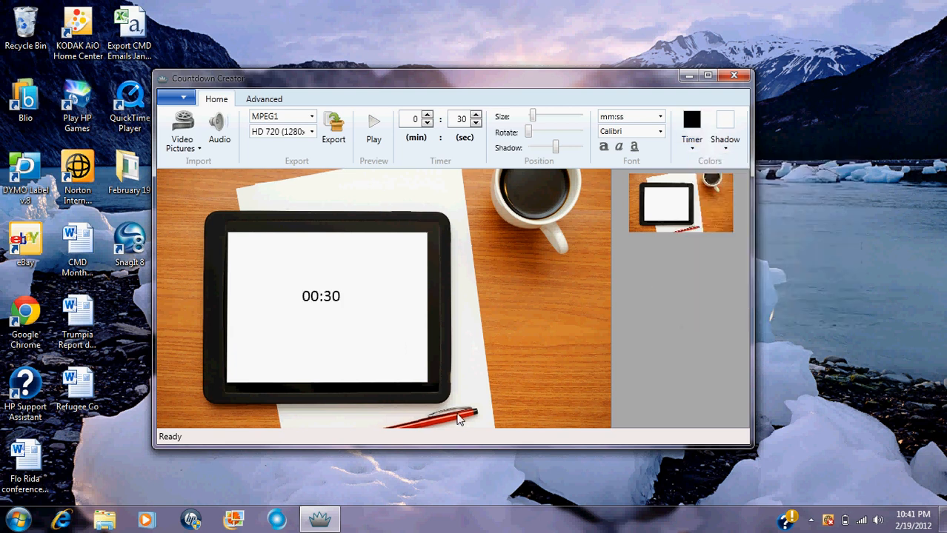
Set the timer's shadow colour to red (#FFFF0006)
left_click(725, 141)
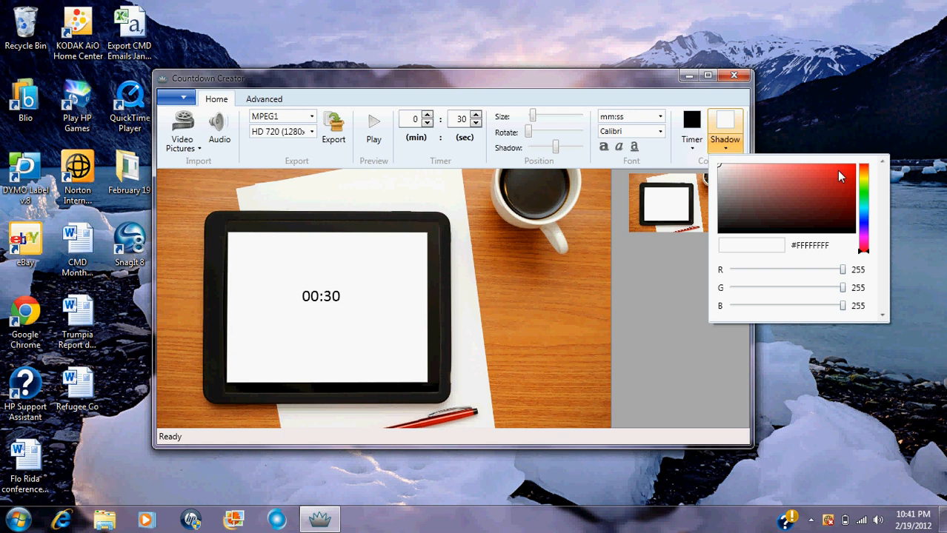
left_click_drag(842, 181, 857, 163)
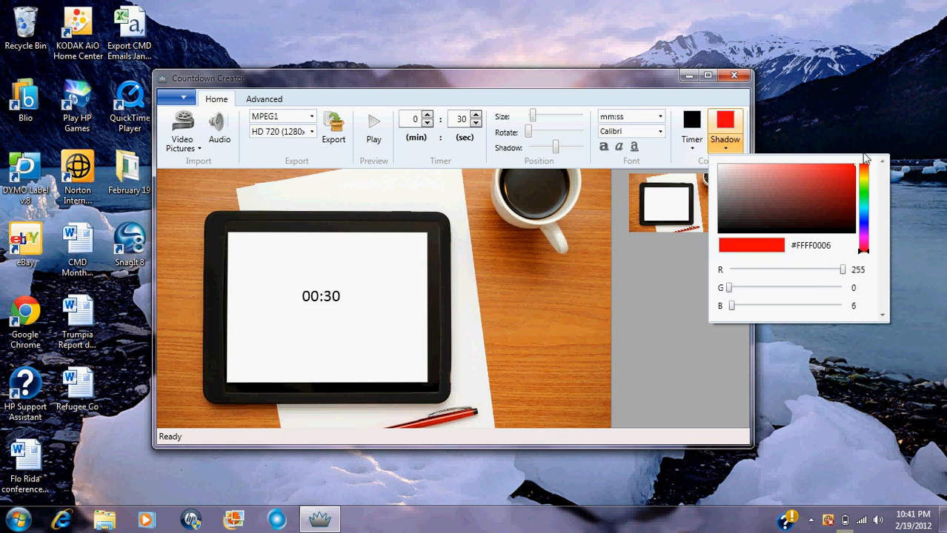
left_click(530, 312)
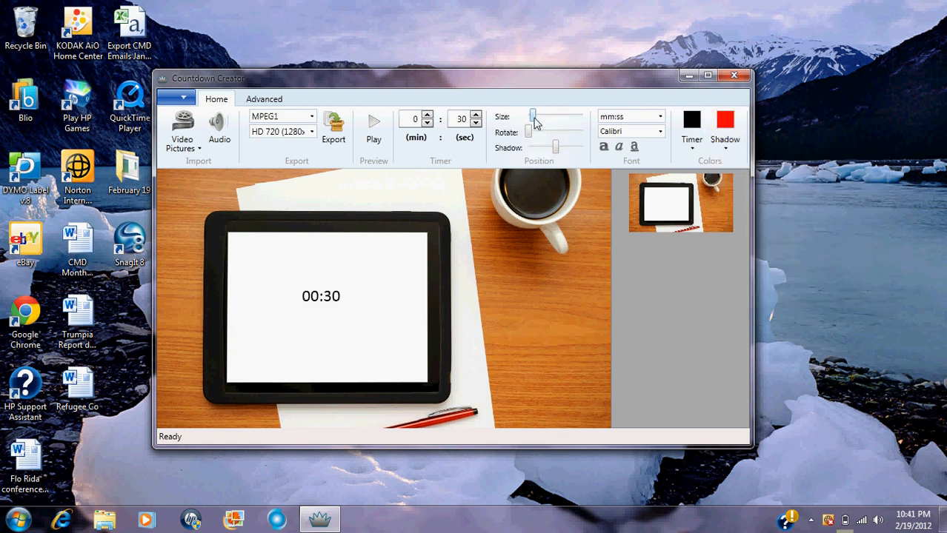
Enlarge the timer to span most of the tablet's white screen, positioned within it, and set its format to m:ss
mouse_move(537, 122)
left_mouse_down()
mouse_move(560, 123)
mouse_move(552, 122)
left_mouse_up()
left_click_drag(349, 338, 293, 319)
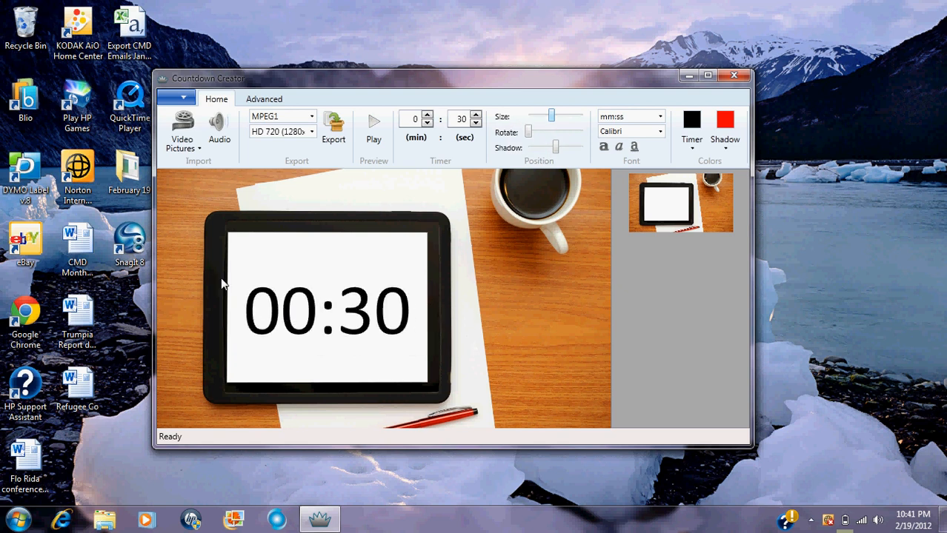
left_click(661, 117)
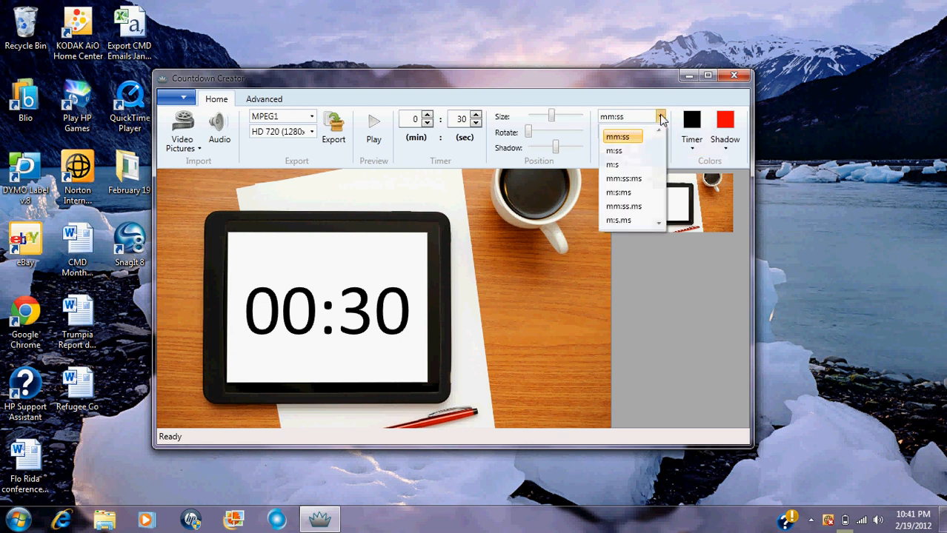
left_click(618, 153)
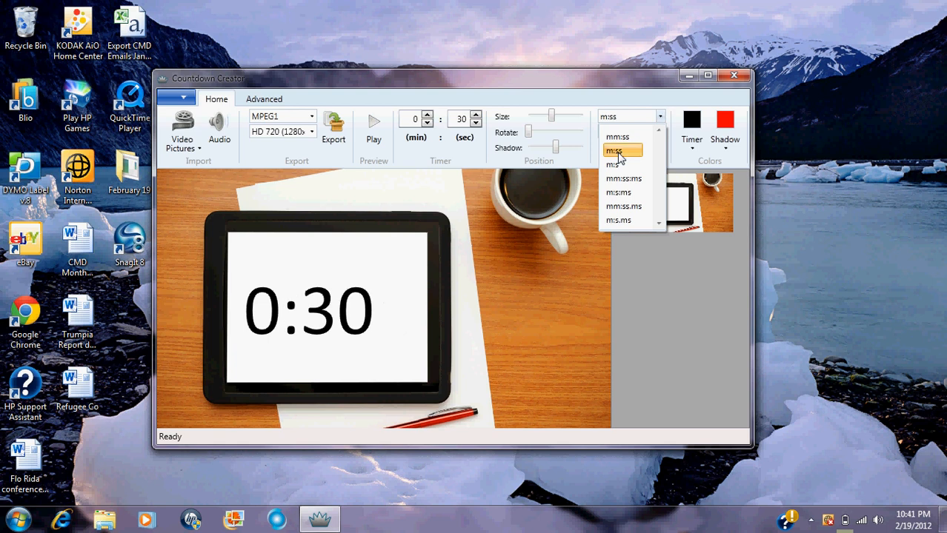
Set the timer's starting minutes to 2 and shift the timer slightly towards the middle of the tablet's white screen
left_click(426, 116)
left_click(426, 116)
left_click_drag(307, 310, 319, 310)
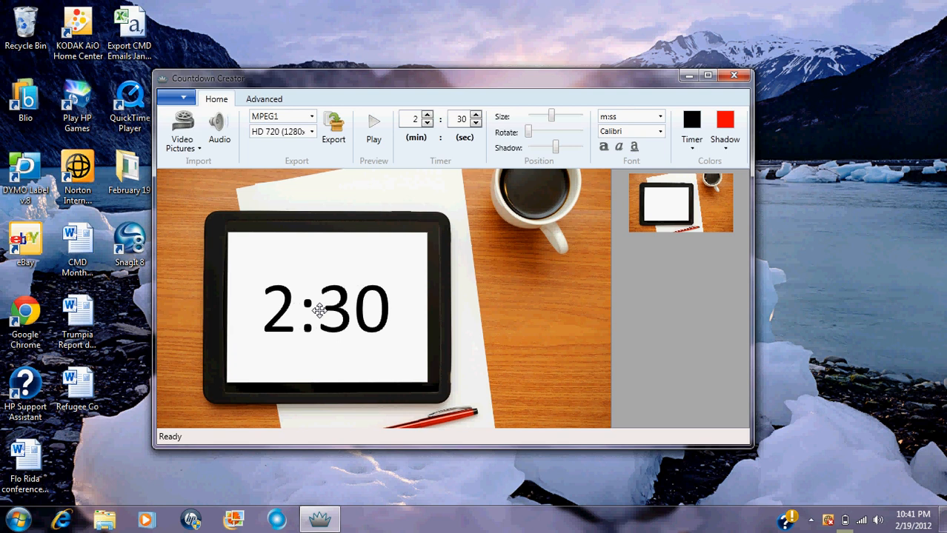
Change the timer's font to Arial, then enlarge the timer and recentre it within the tablet's white screen
left_click(660, 131)
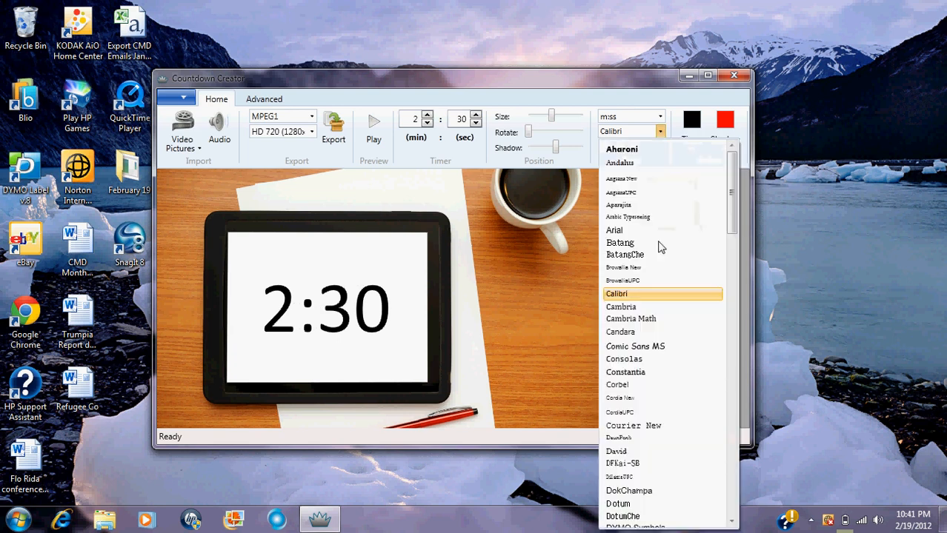
scroll(660, 248, "down", 2)
scroll(660, 247, "up", 1)
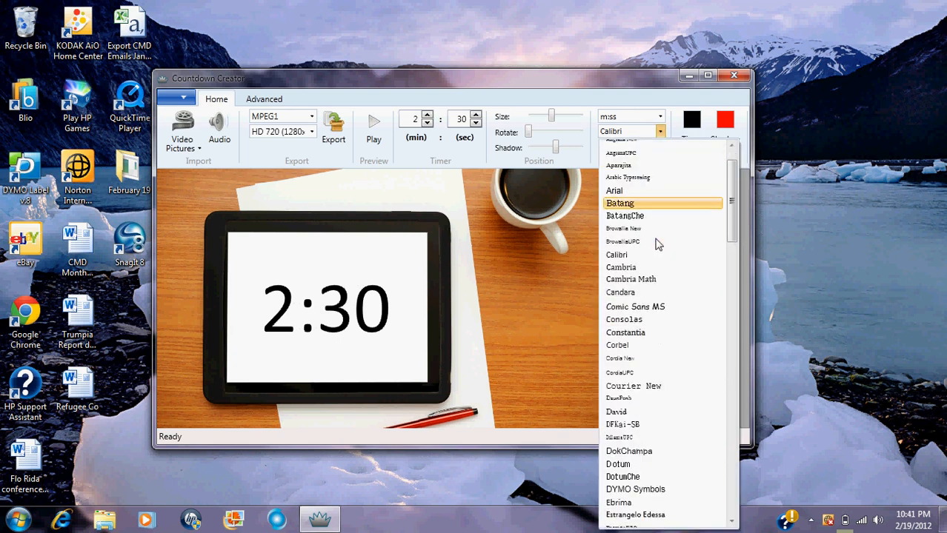
left_click(623, 192)
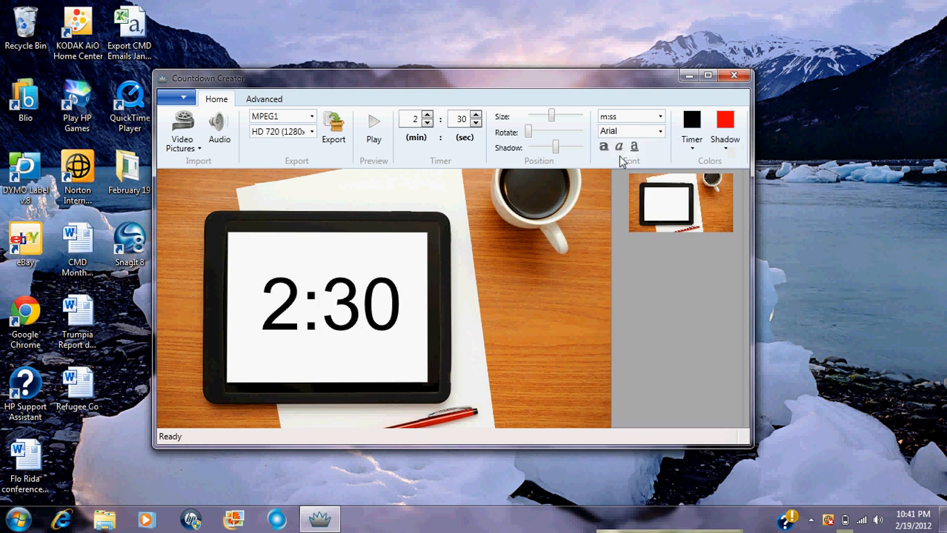
left_click_drag(552, 119, 558, 118)
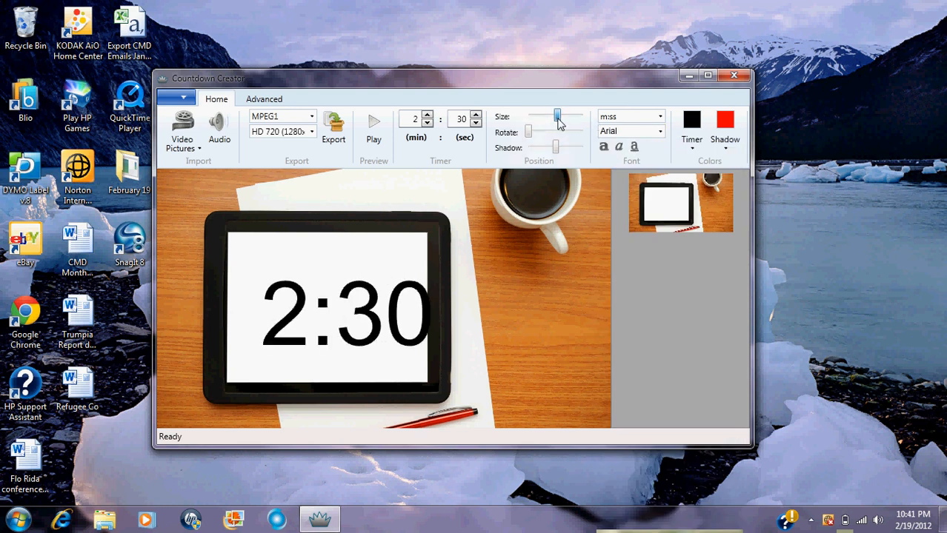
left_click_drag(337, 305, 320, 300)
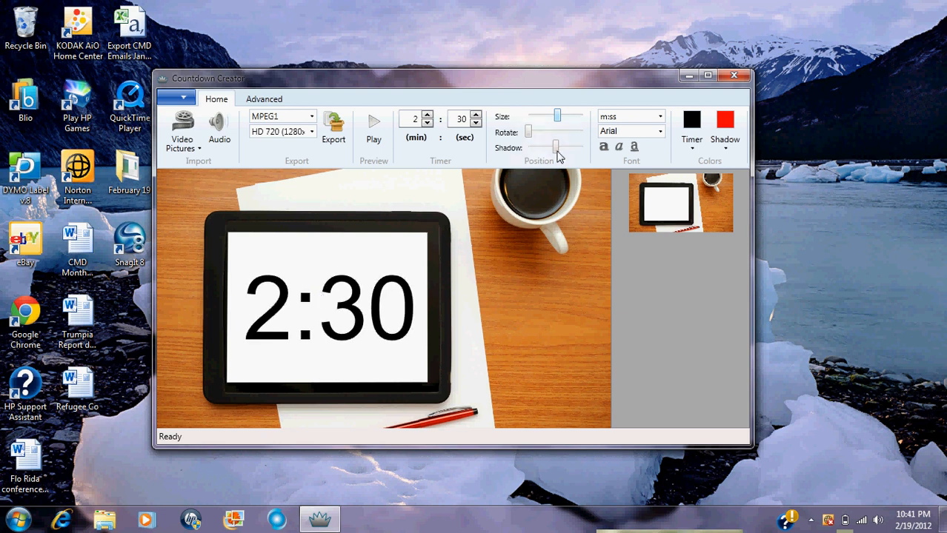
Offset the timer's red shadow slightly down and to the right, and enlarge the timer to span nearly the full width of the tablet's white screen
mouse_move(556, 148)
left_mouse_down()
mouse_move(592, 162)
mouse_move(560, 161)
left_mouse_up()
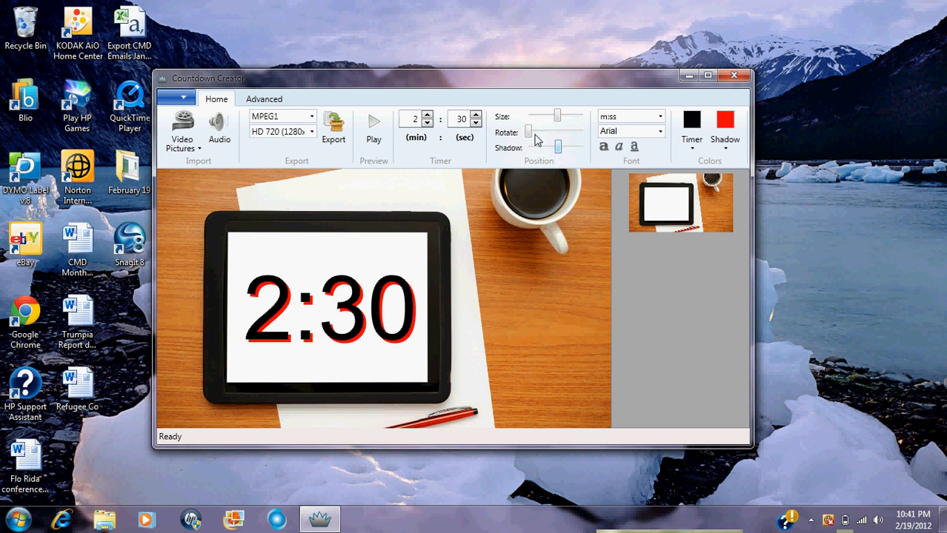
mouse_move(528, 132)
left_mouse_down()
mouse_move(566, 135)
mouse_move(528, 134)
left_mouse_up()
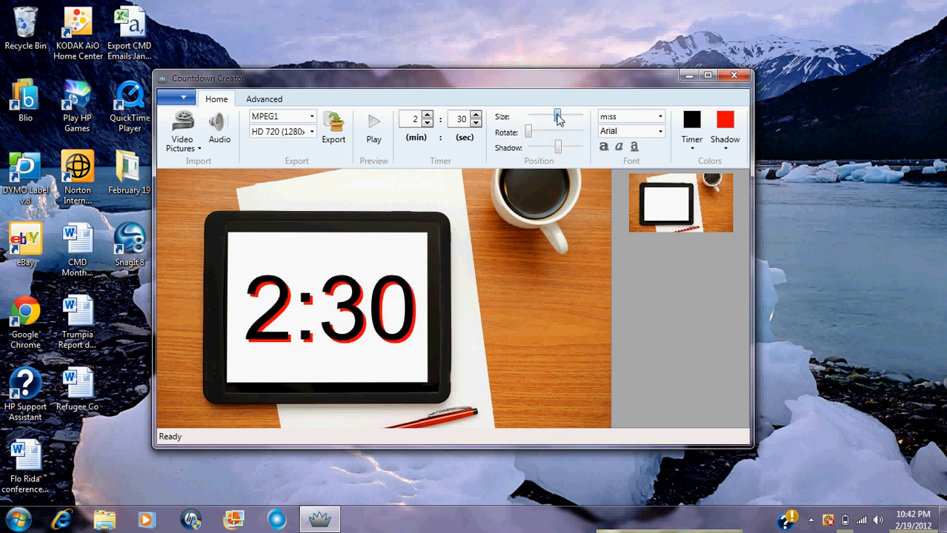
left_click_drag(558, 119, 562, 119)
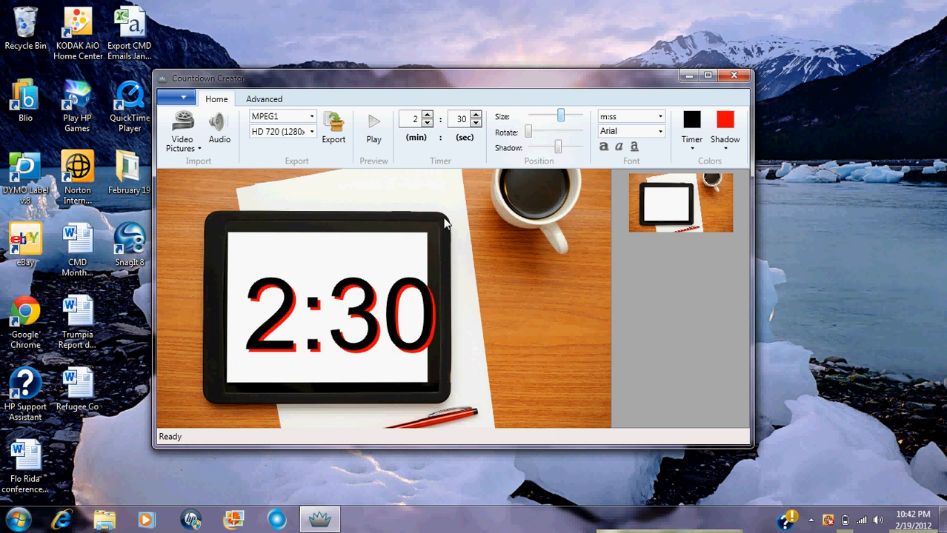
left_click_drag(369, 299, 349, 294)
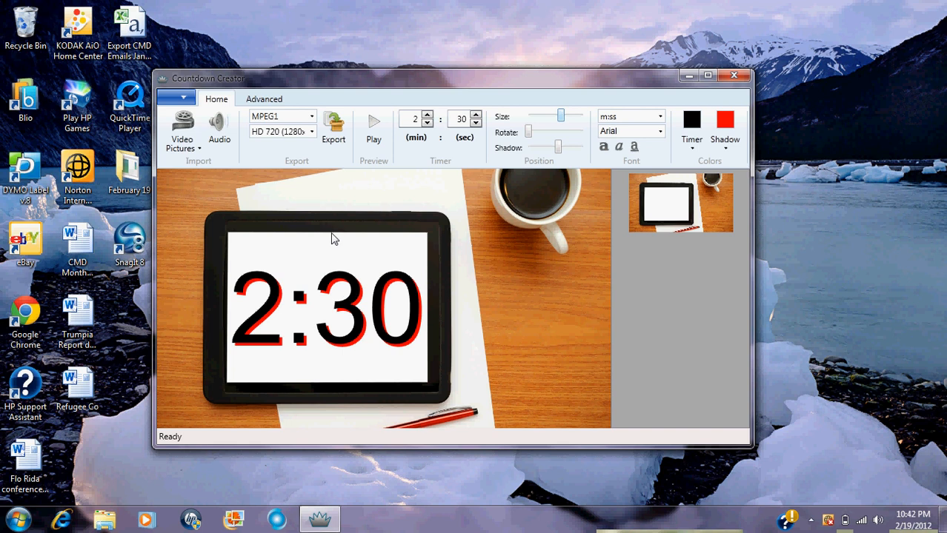
Import Kalimba from the Music library's Sample Music folder as the countdown's audio, and play a few seconds of the preview before stopping it
left_click(223, 130)
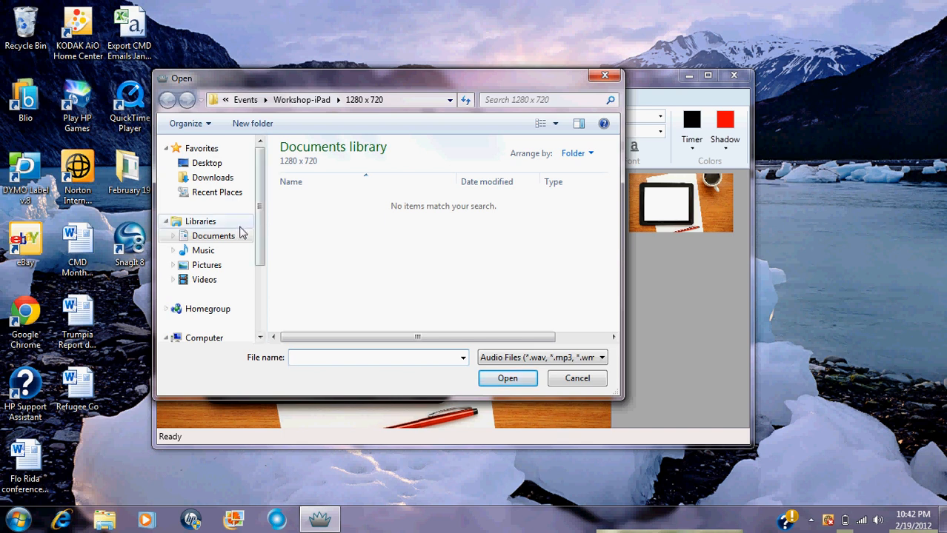
left_click(203, 253)
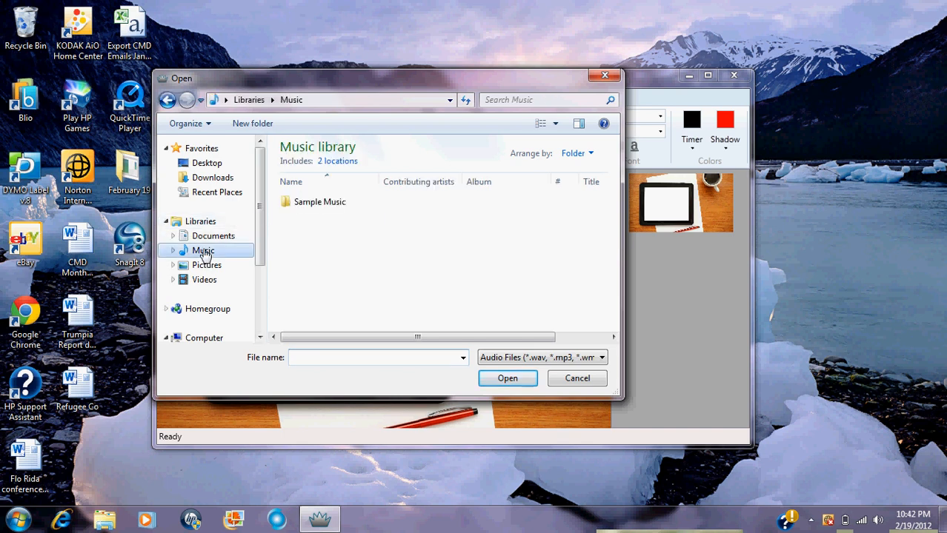
double_click(307, 209)
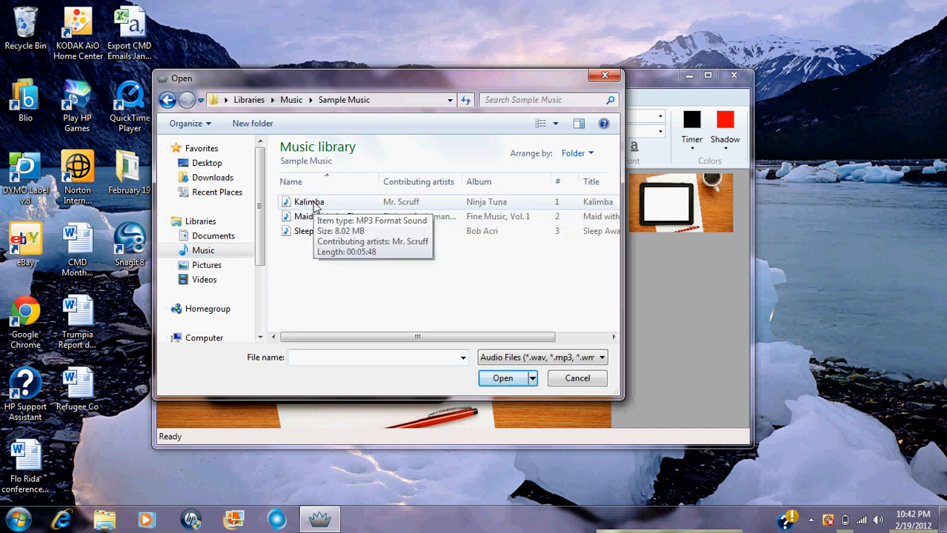
left_click(314, 205)
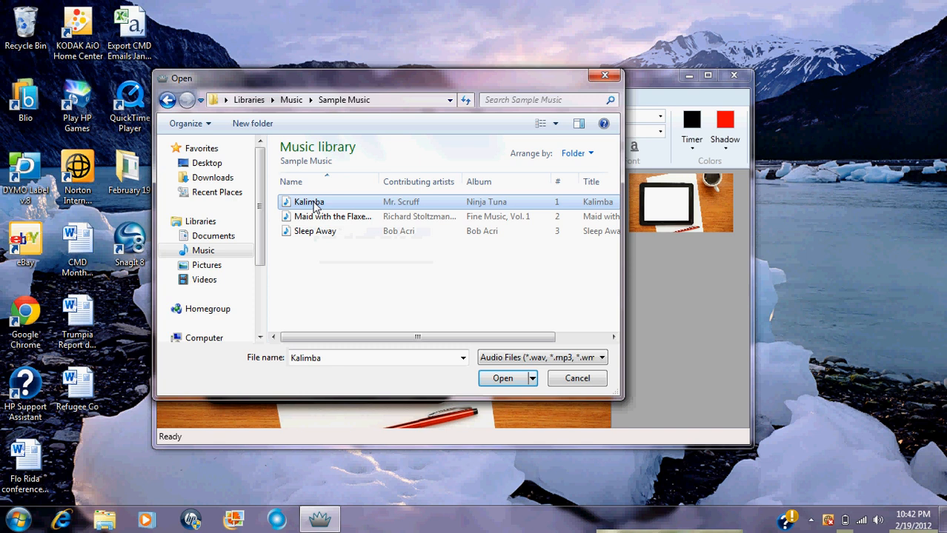
left_click(502, 378)
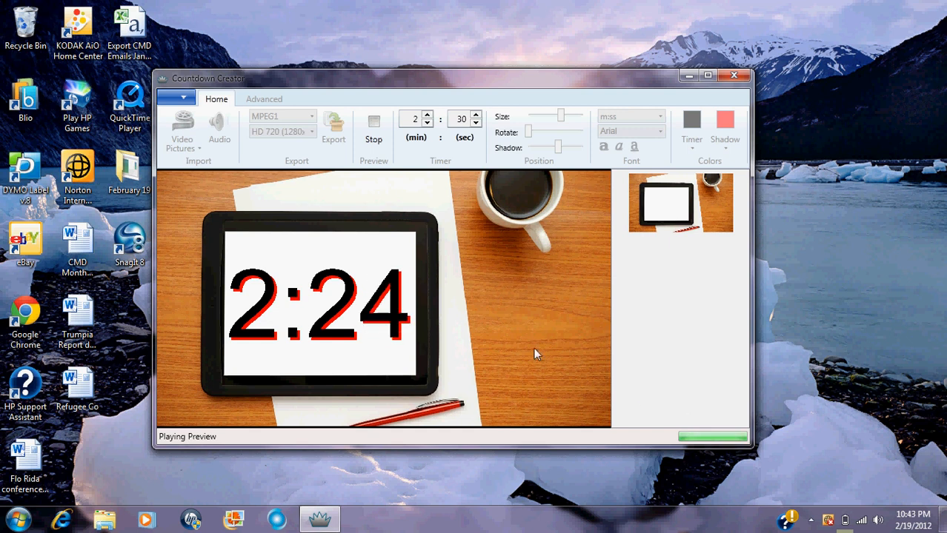
left_click(375, 141)
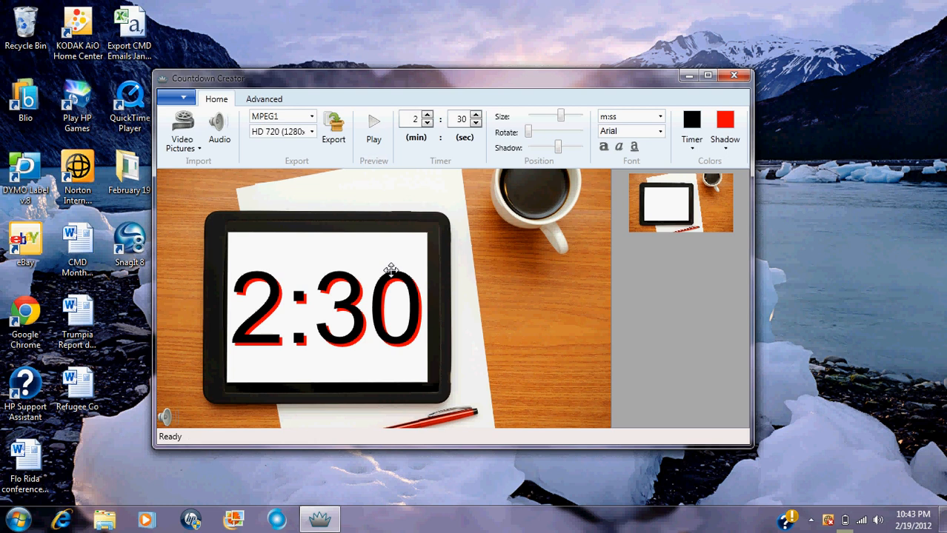
Export the countdown as an MPEG file named "ipad 230 countdown" into the Countdown Creator folder in Documents
left_click(332, 128)
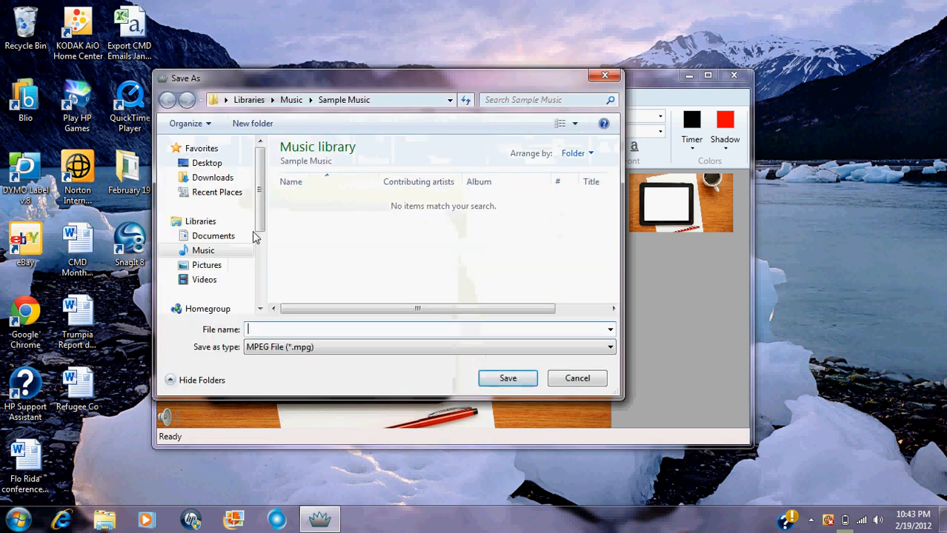
left_click(213, 237)
double_click(327, 216)
left_click(304, 331)
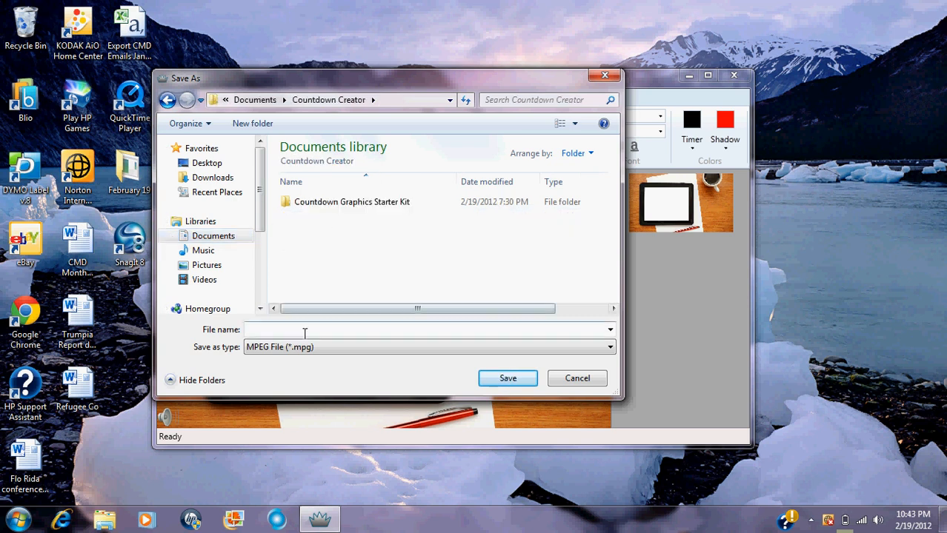
type("ipad 23")
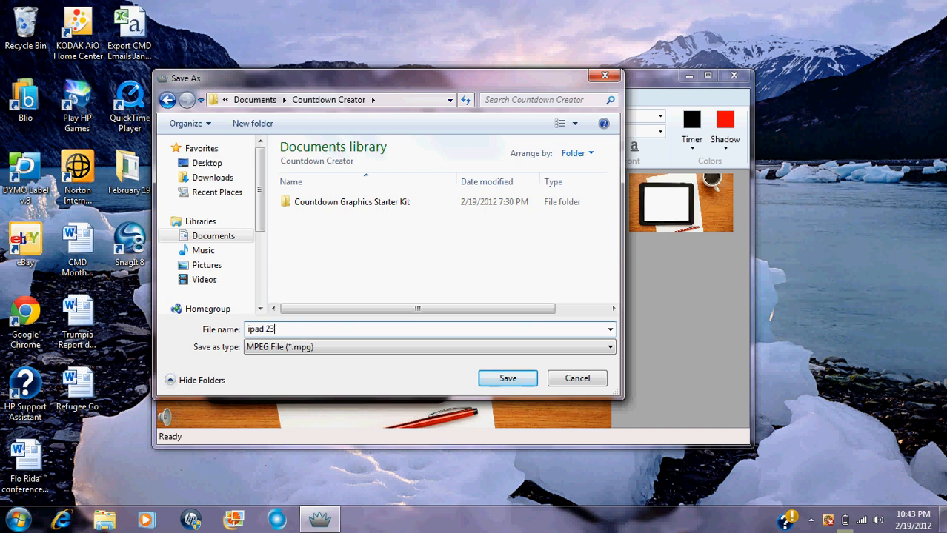
type("0 countdown")
left_click(498, 379)
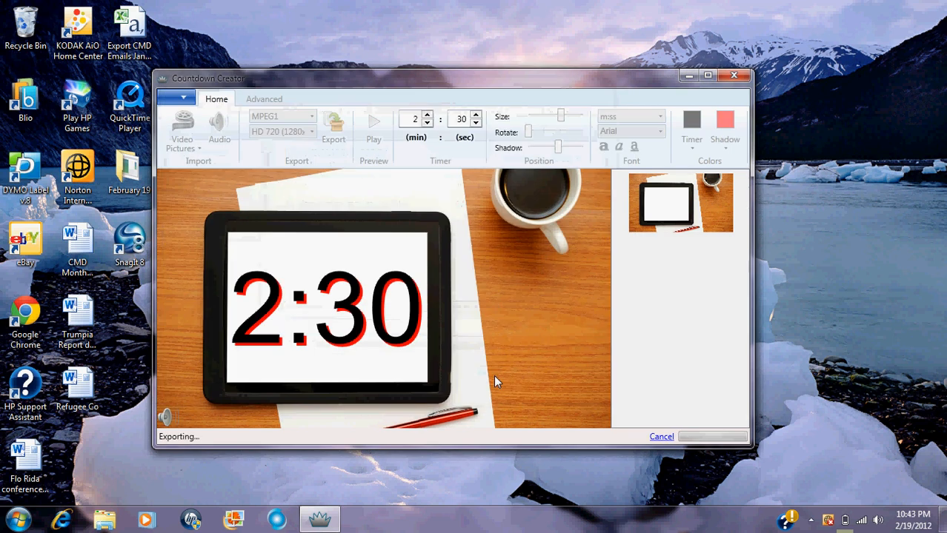